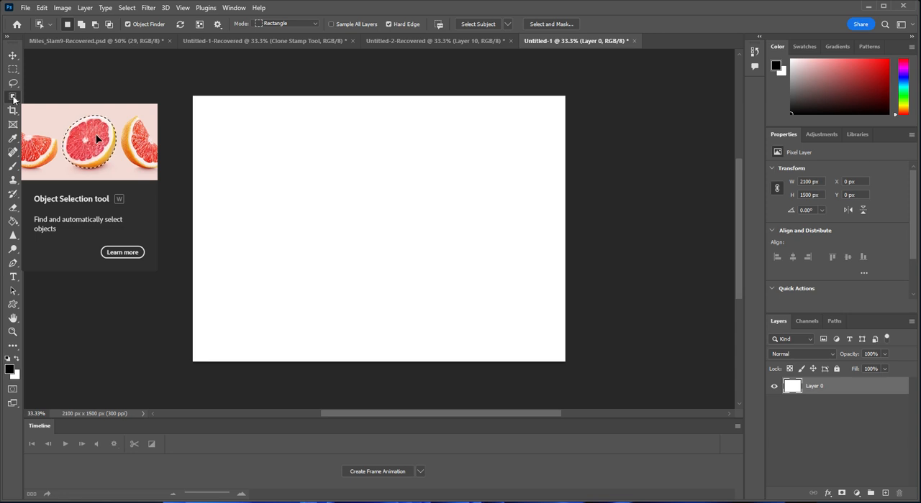
click(12, 98)
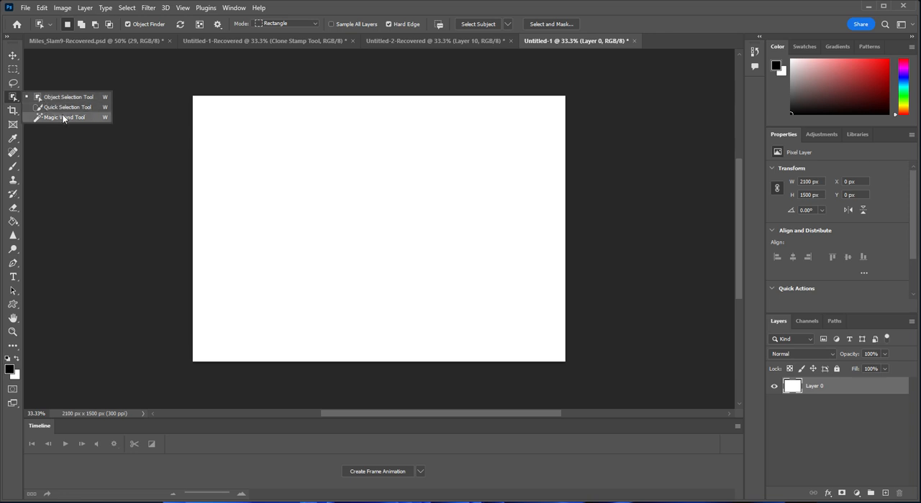
click(16, 97)
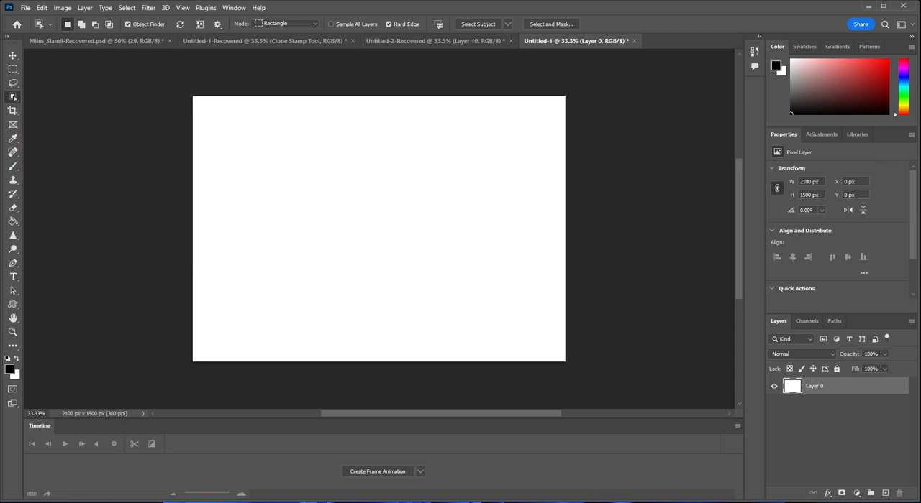
- Place the business-people_VIEC4IZZRI photo in the document and scale it to the full canvas width, about 2101 × 1401 px
drag(920, 193, 359, 213)
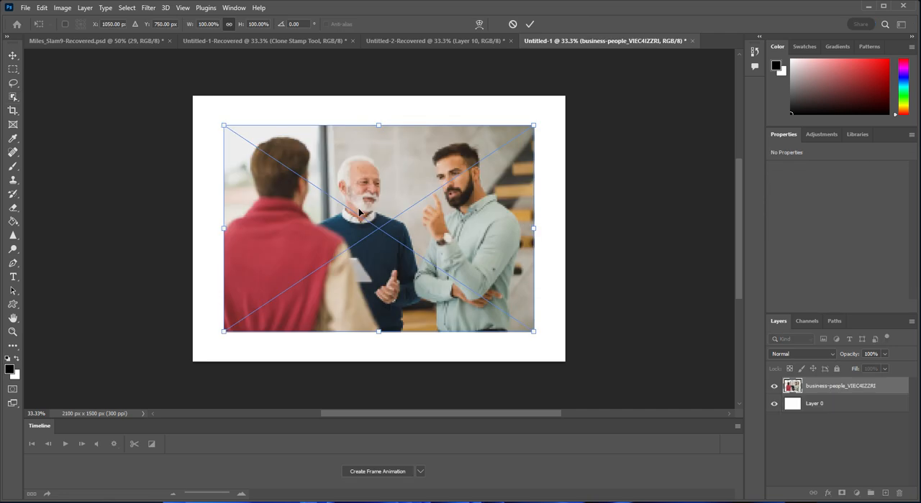
drag(534, 124, 566, 104)
drag(224, 331, 192, 352)
key(Return)
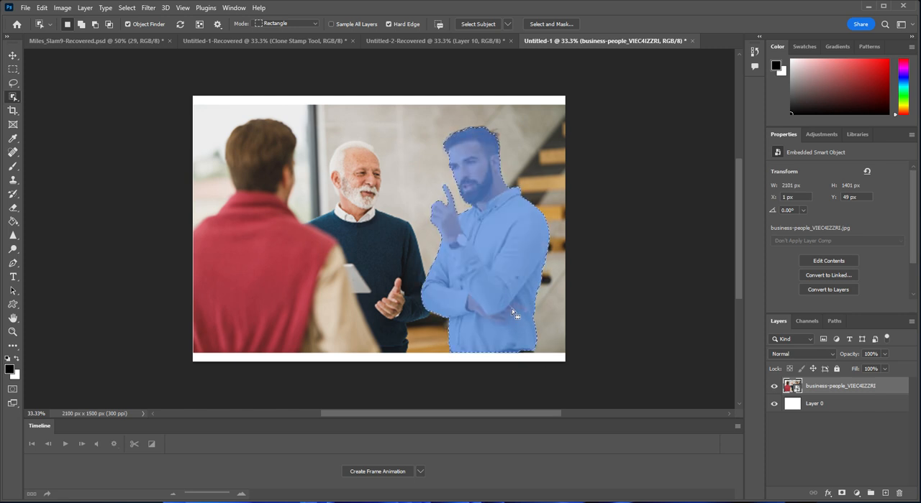
- With the Quick Selection tool in add mode at 31 px, add the missing belt area to the bearded man's selection
click(12, 331)
click(515, 351)
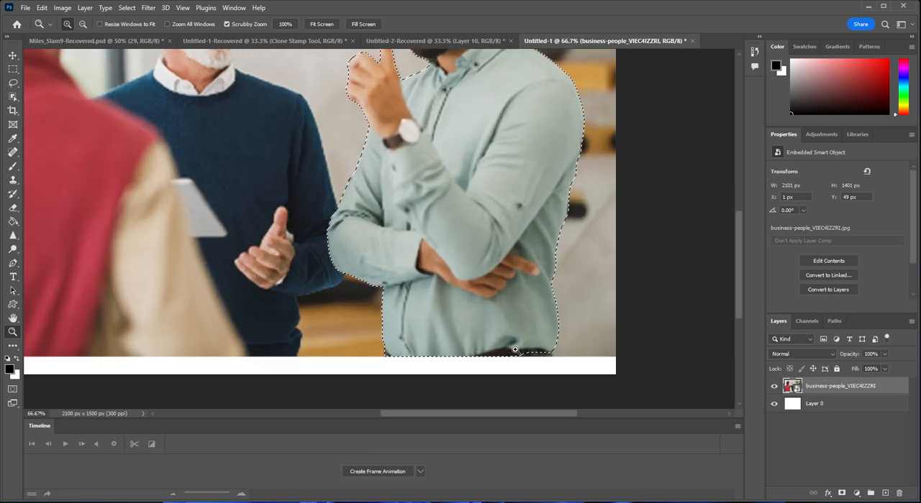
click(515, 351)
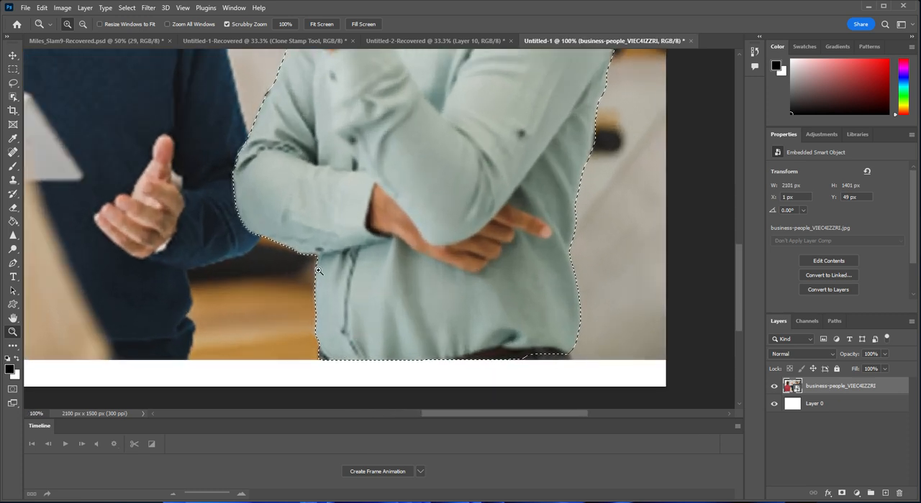
click(13, 96)
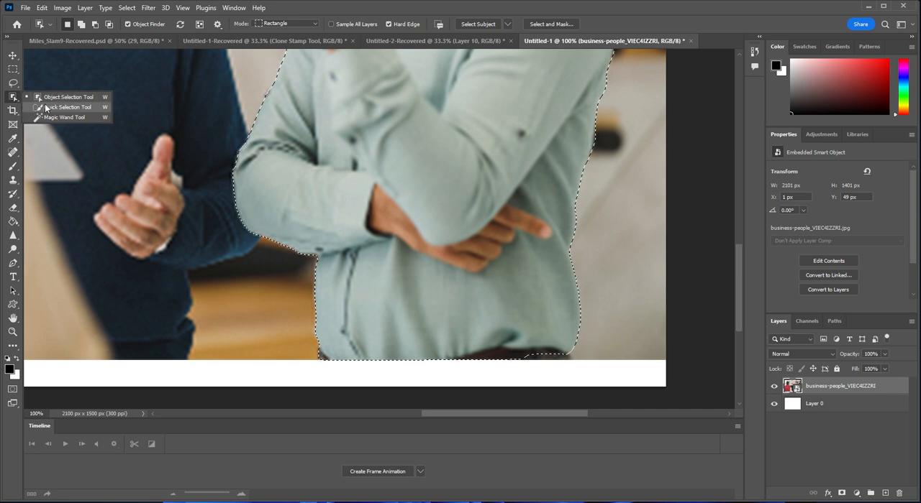
click(49, 108)
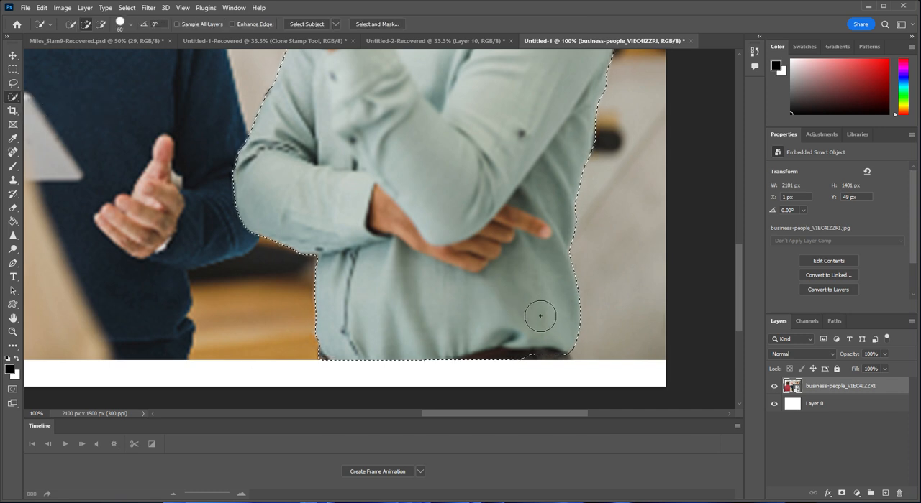
click(73, 25)
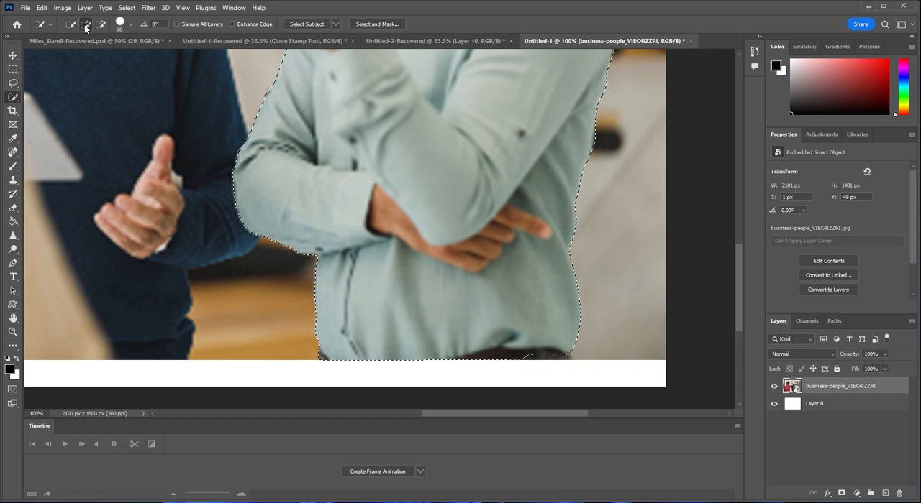
click(84, 24)
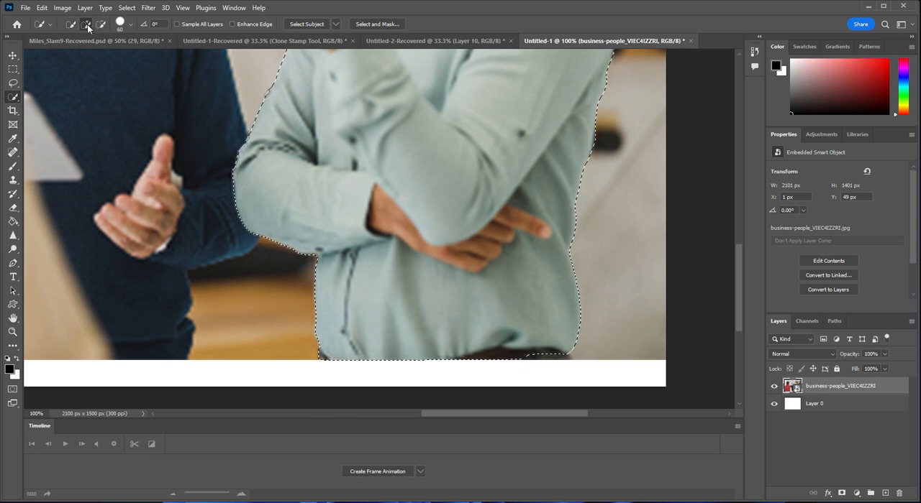
click(133, 23)
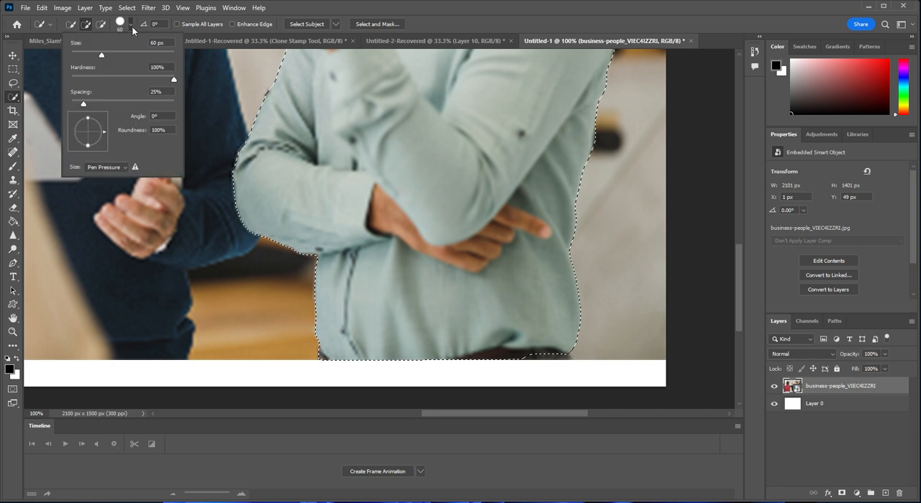
drag(87, 51, 86, 53)
click(525, 351)
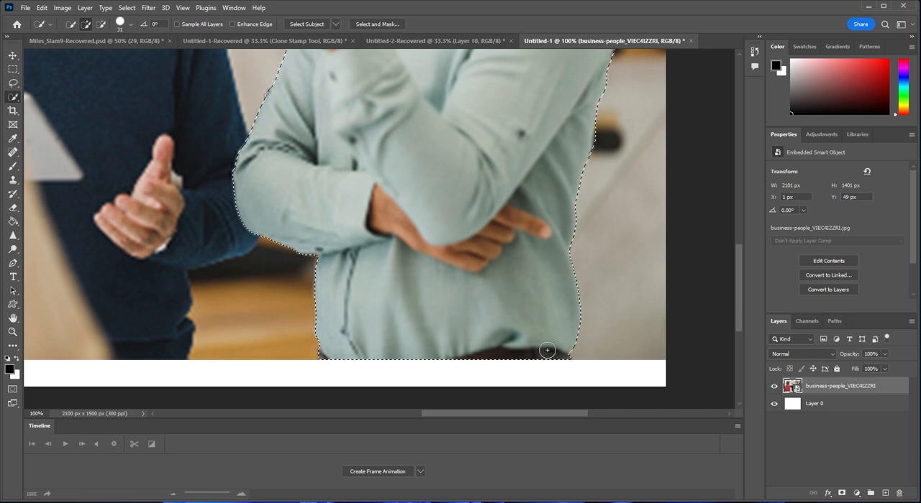
- Add the unselected hair at the back of the bearded man's head to the selection
scroll(513, 329, up, 10)
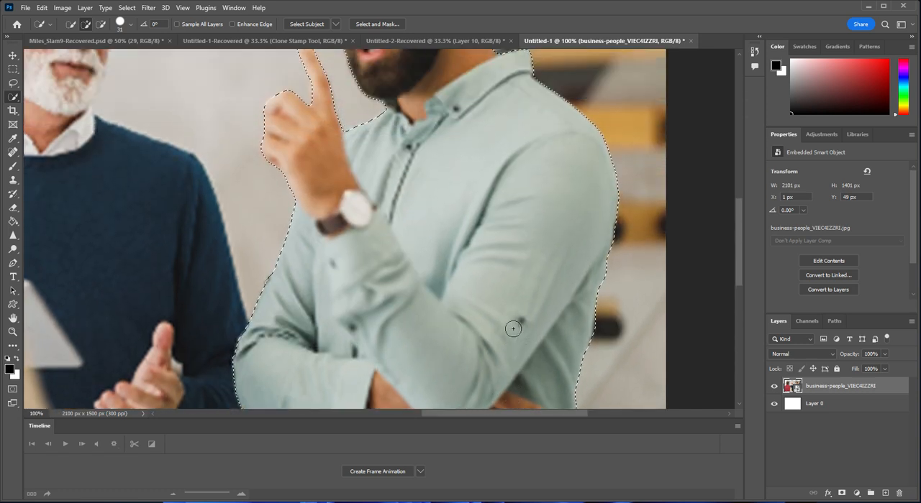
scroll(513, 329, up, 6)
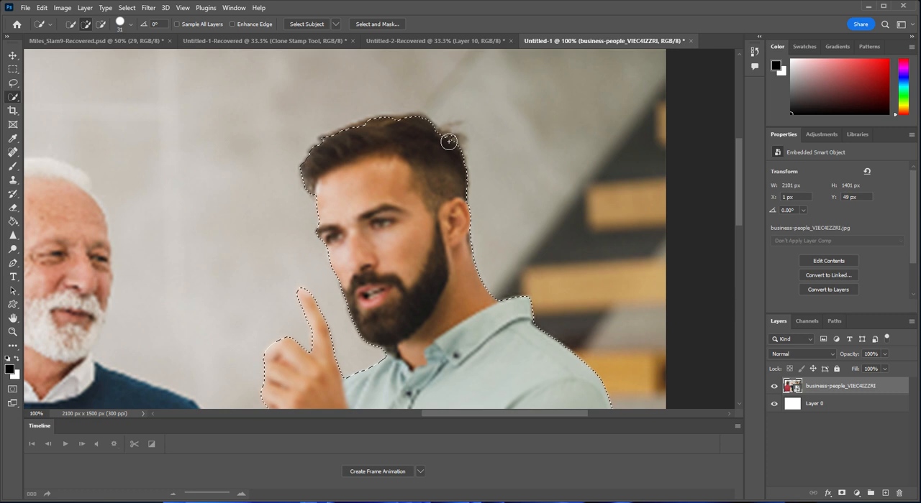
click(449, 144)
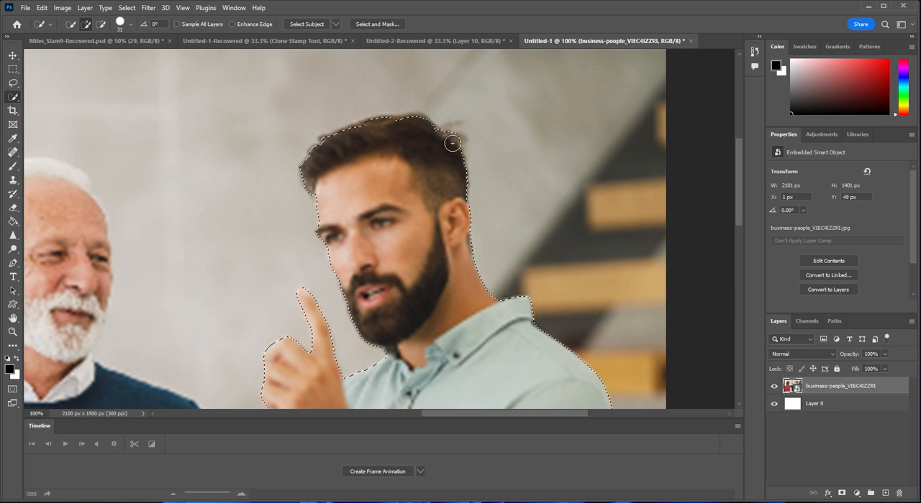
click(456, 144)
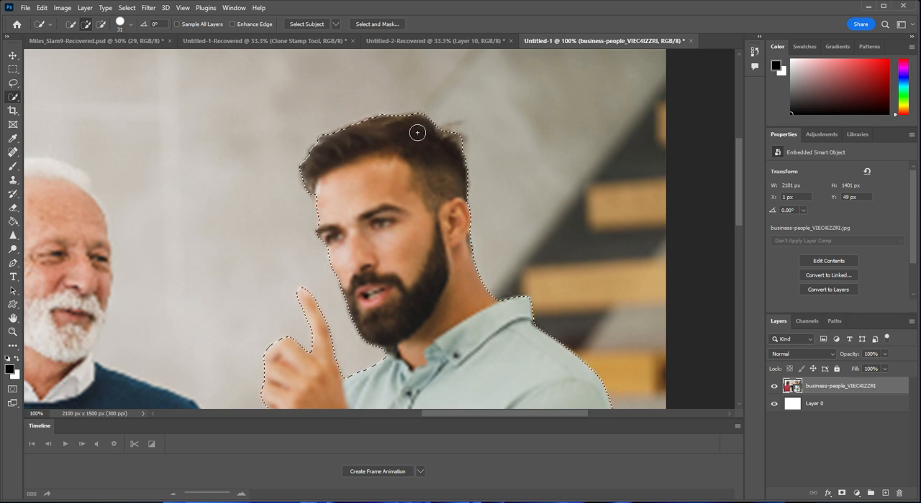
- Reduce the Quick Selection brush to 9 px and add the stray hair strands behind the bearded man's head
click(127, 30)
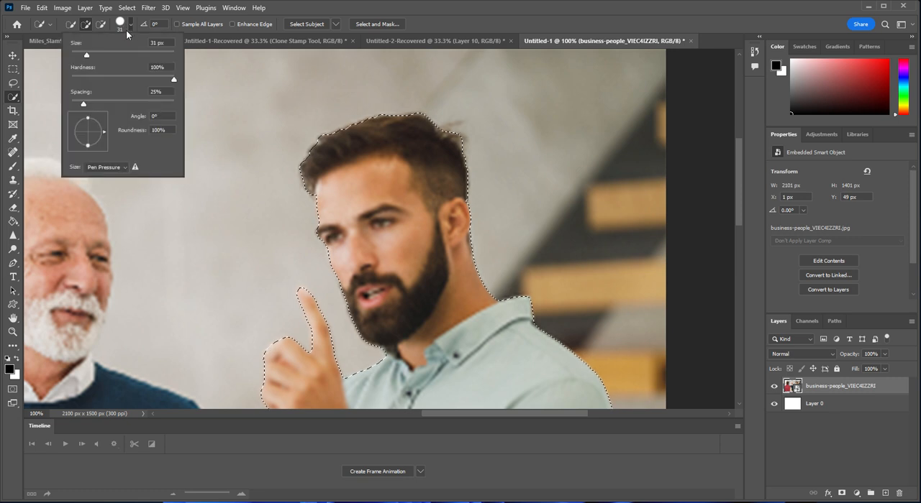
drag(78, 59, 77, 59)
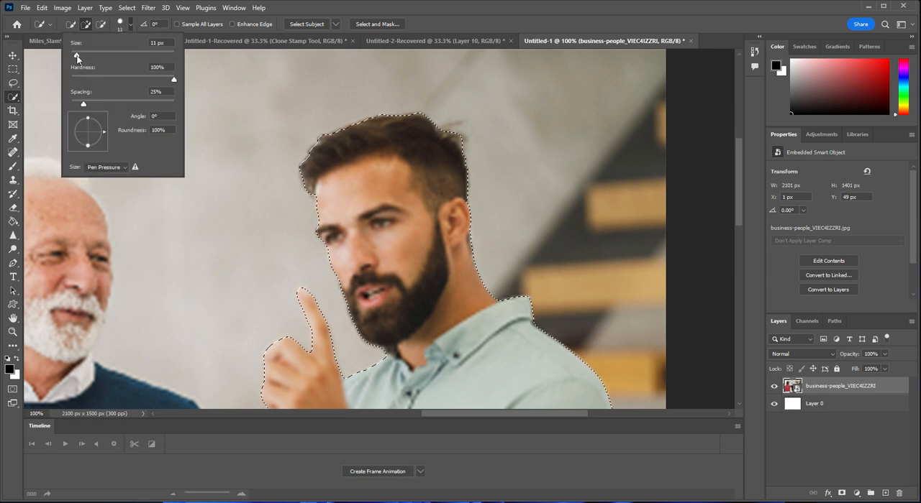
click(443, 128)
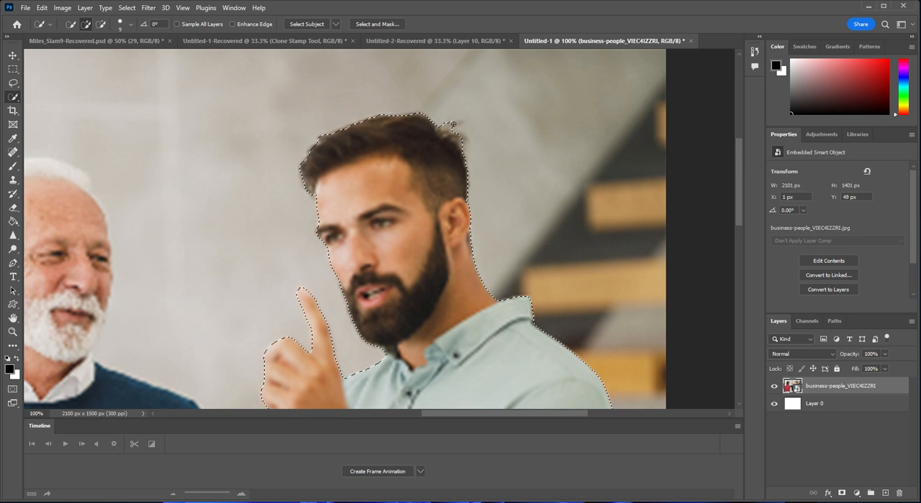
drag(445, 128, 458, 124)
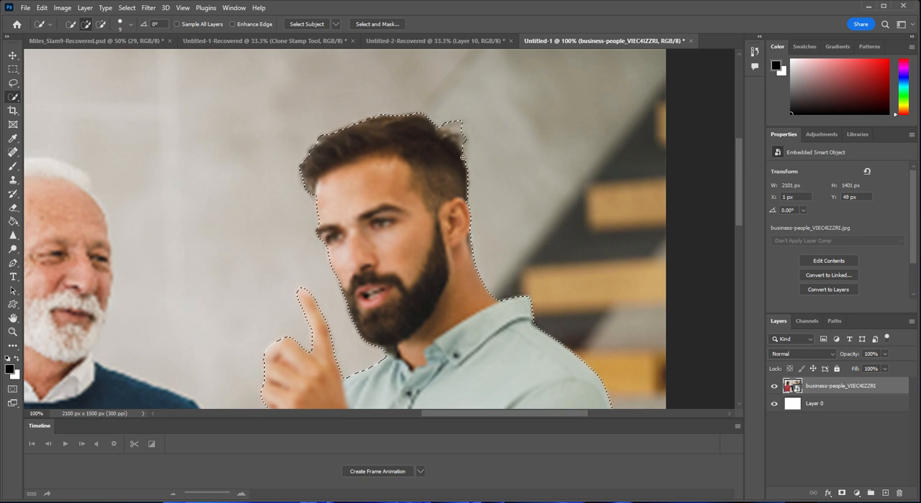
- Subtract the background patch between the stray hair strands from the selection
click(101, 24)
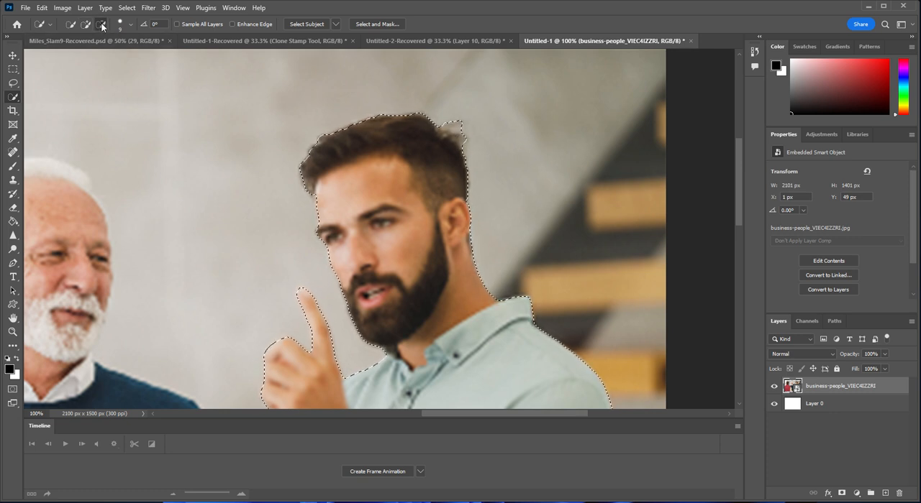
click(462, 130)
click(458, 132)
- Check the complete selection outline around the bearded man within the whole photo
scroll(275, 189, down, 3)
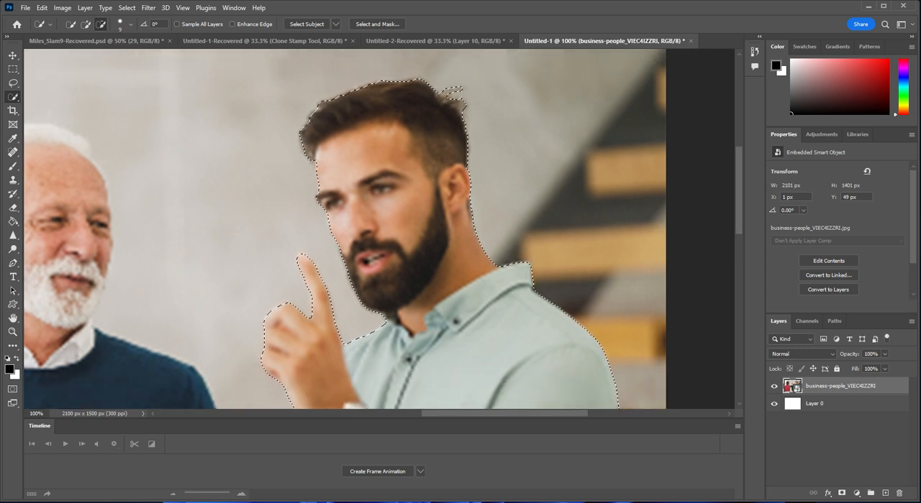
click(14, 333)
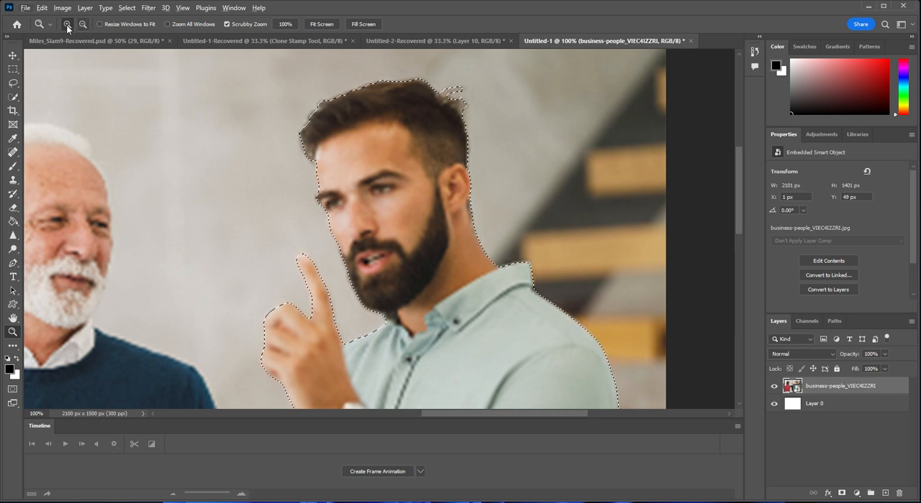
alt+click(315, 235)
alt+click(315, 234)
alt+click(315, 234)
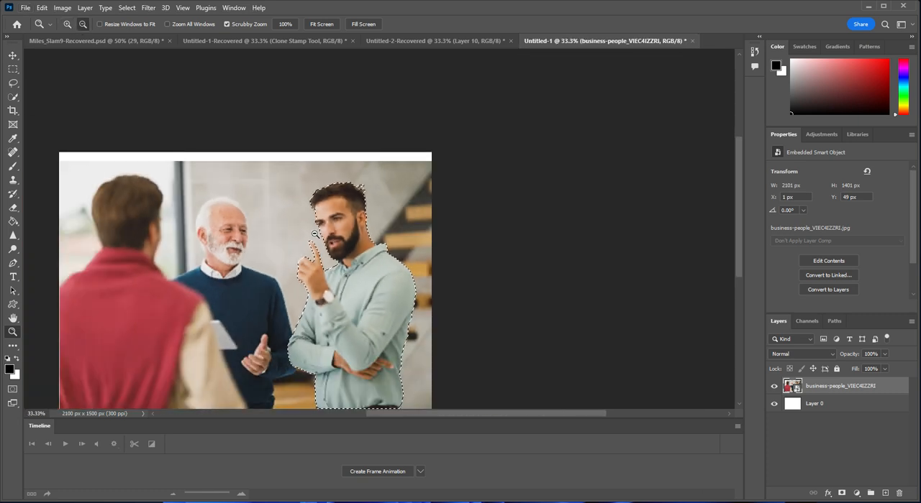
scroll(493, 208, down, 4)
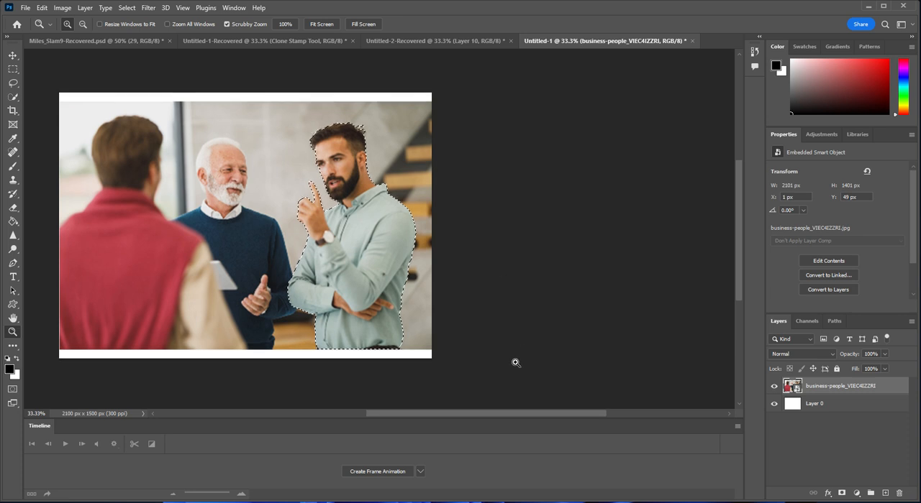
drag(500, 414, 463, 397)
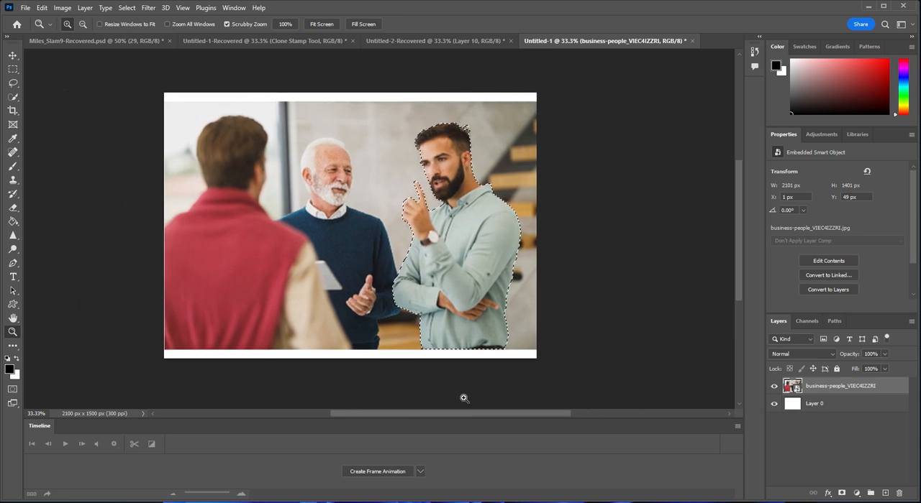
click(12, 57)
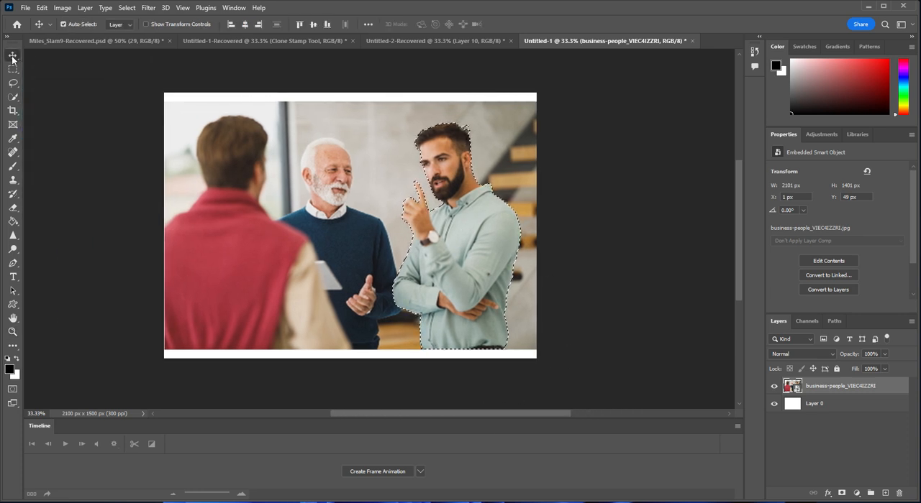
right_click(459, 229)
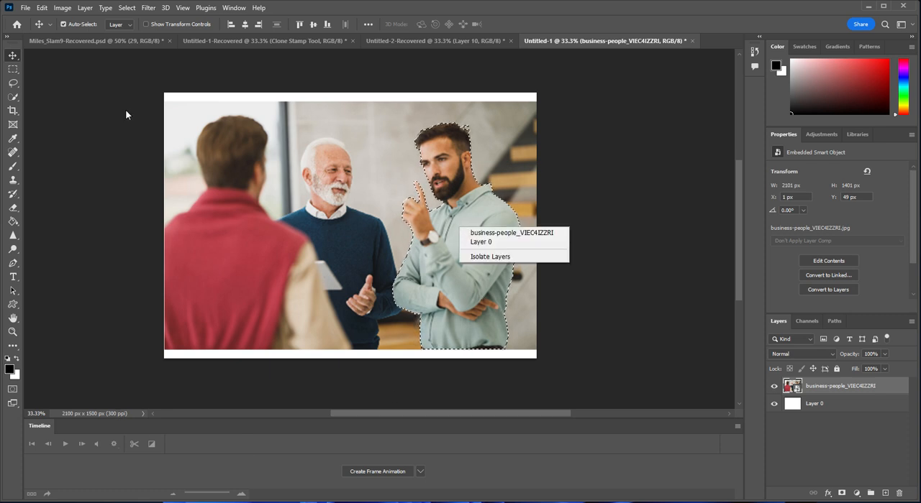
click(30, 98)
- Switch to the Object Selection tool and copy the selected bearded man to a new layer with Layer Via Copy
click(13, 97)
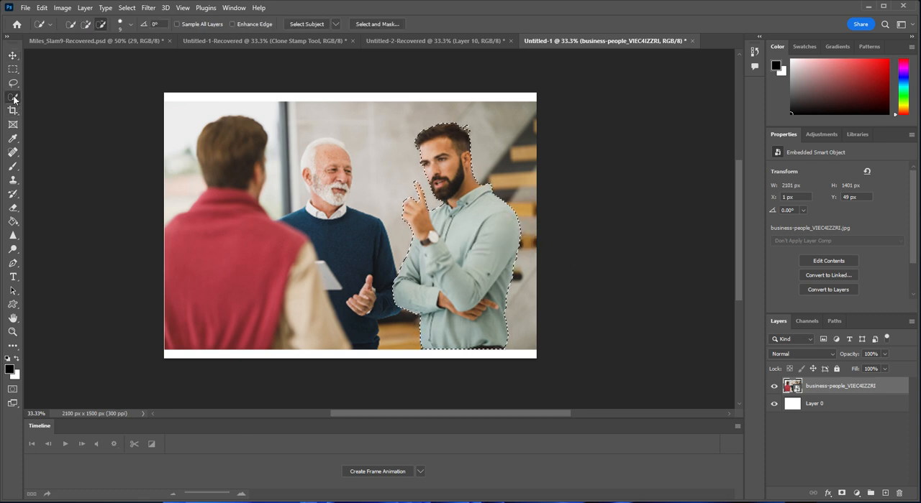
right_click(13, 97)
click(39, 95)
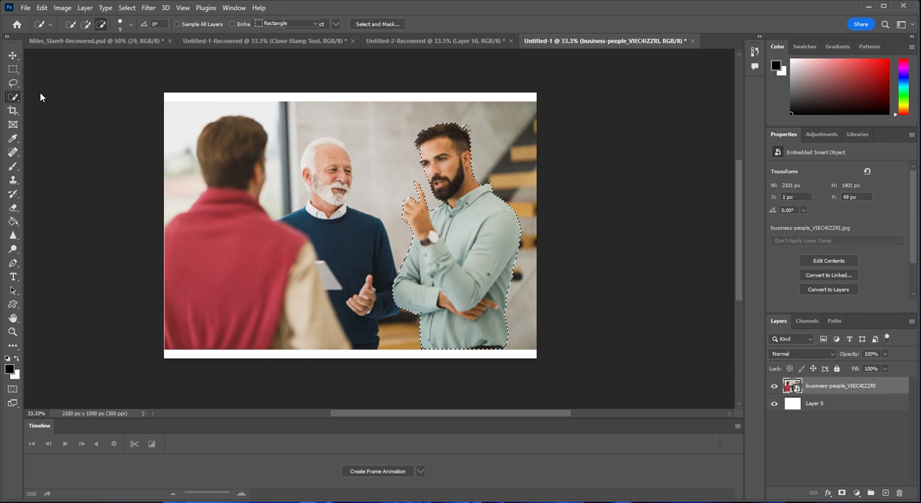
right_click(456, 239)
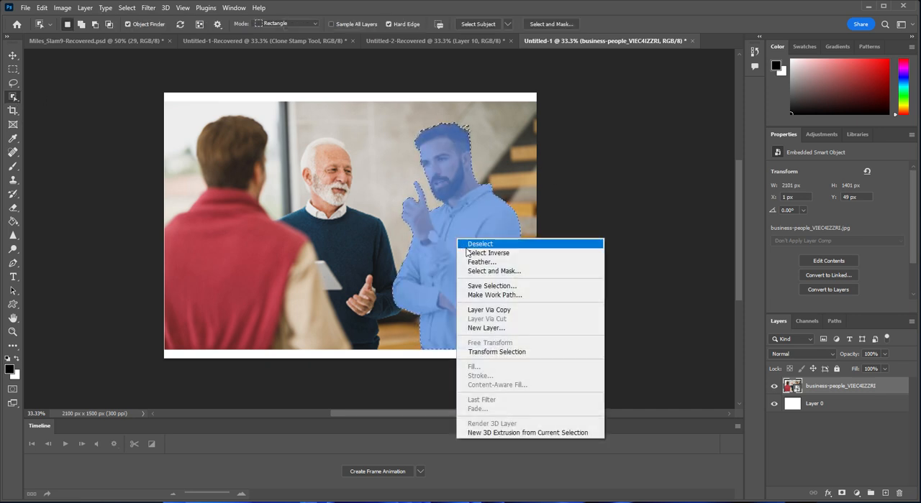
click(485, 310)
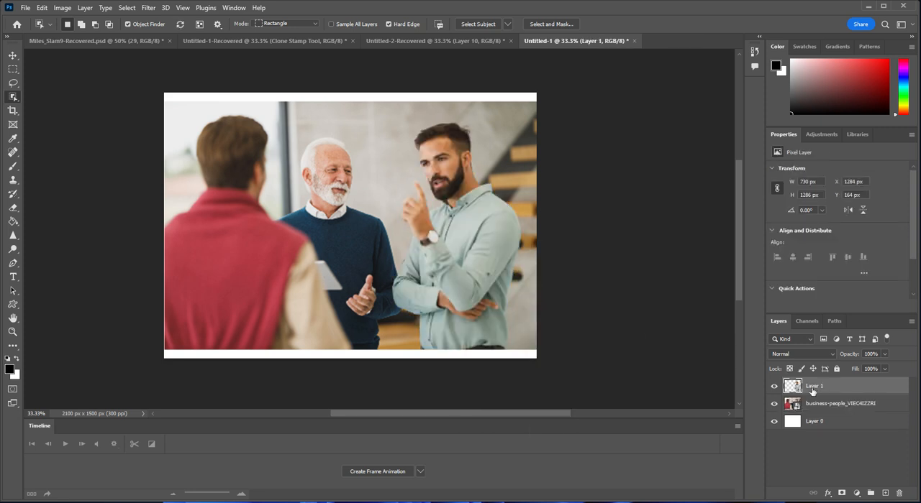
- Try moving the copied man's layer slightly with the Move tool and undo the move
click(13, 57)
mouse_move(464, 245)
mouse_down()
mouse_move(406, 245)
mouse_move(478, 245)
mouse_up()
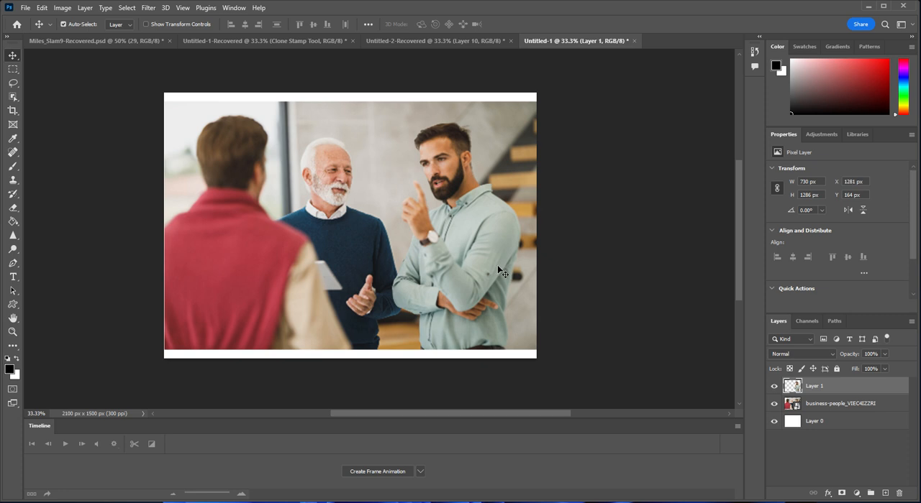
key(ctrl+z)
- Add an Outer Glow to the copied man's layer with 48% opacity, 14% spread and 101 px size
double_click(844, 389)
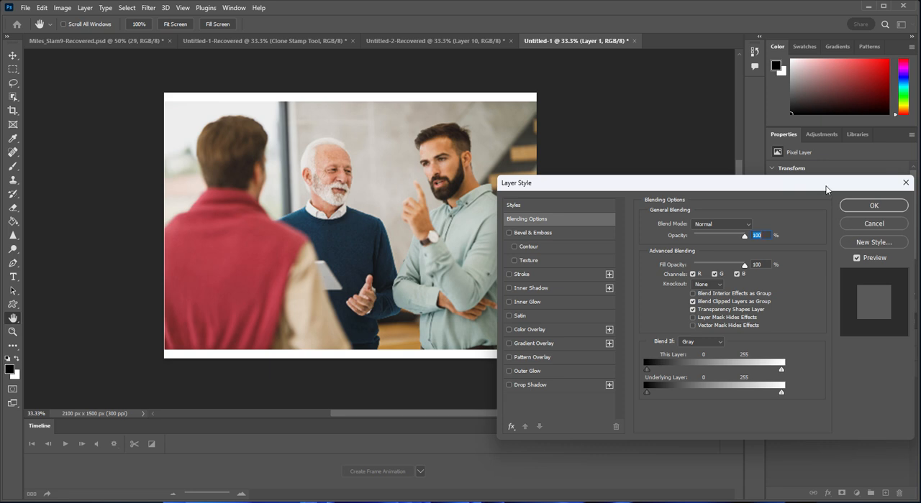
drag(827, 187, 722, 119)
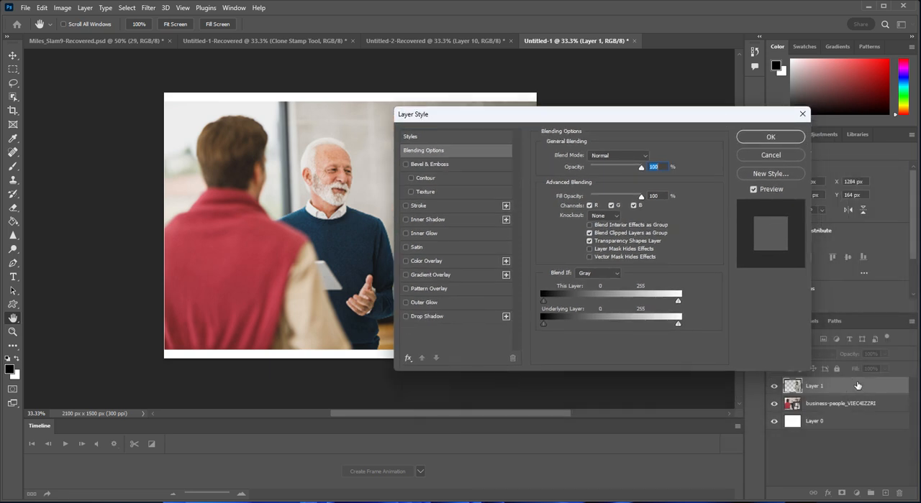
drag(531, 121, 676, 167)
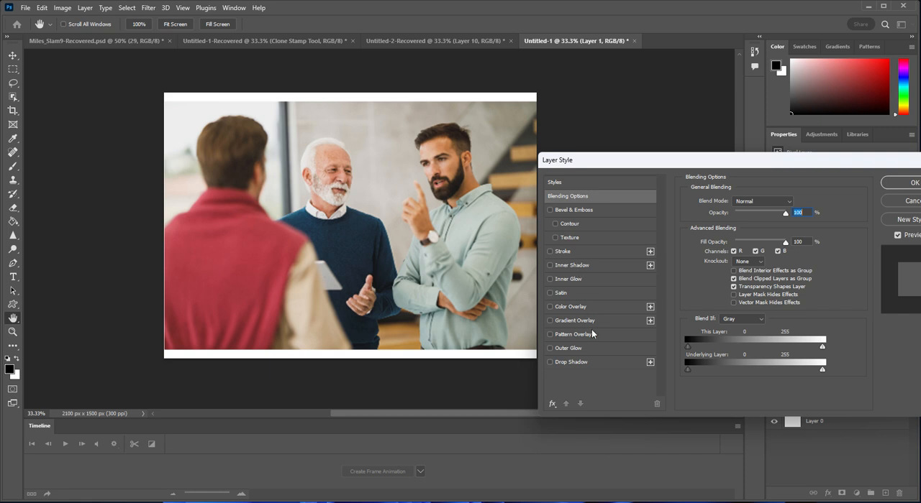
click(592, 350)
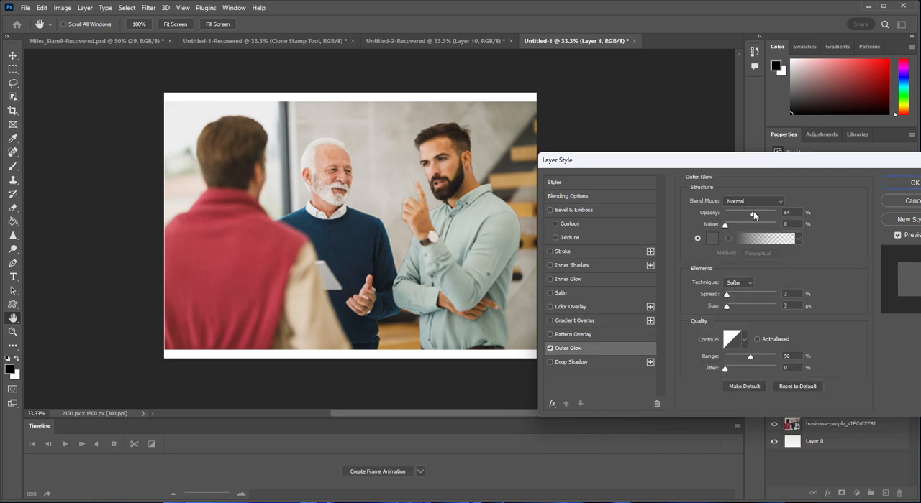
drag(753, 211, 749, 211)
drag(731, 294, 749, 307)
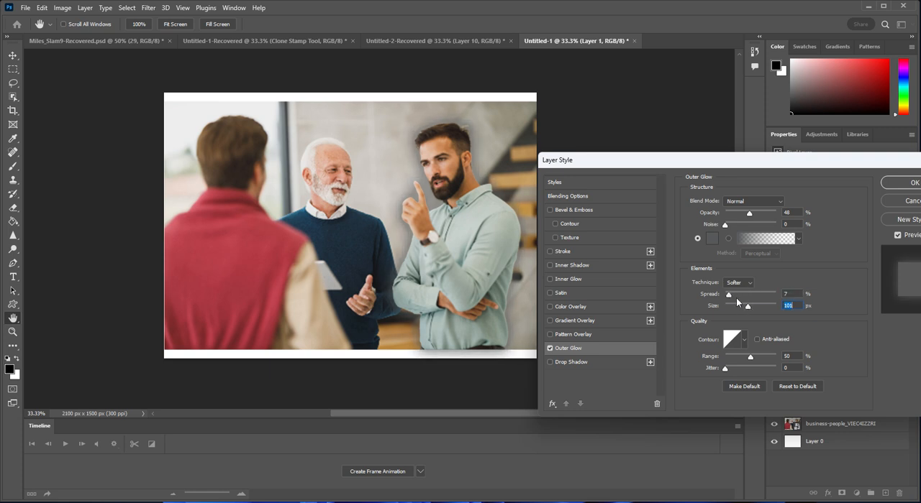
click(731, 295)
- Set the outer glow's colour to light green (6ae96a), keep its blend mode Normal and apply the layer style
click(711, 241)
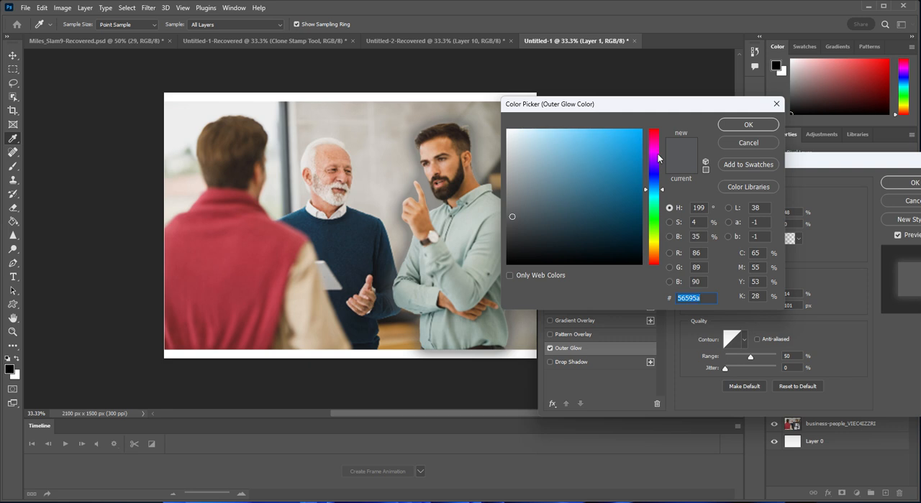
mouse_move(658, 178)
mouse_down()
mouse_move(658, 188)
mouse_move(657, 140)
mouse_move(619, 162)
mouse_move(580, 140)
mouse_up()
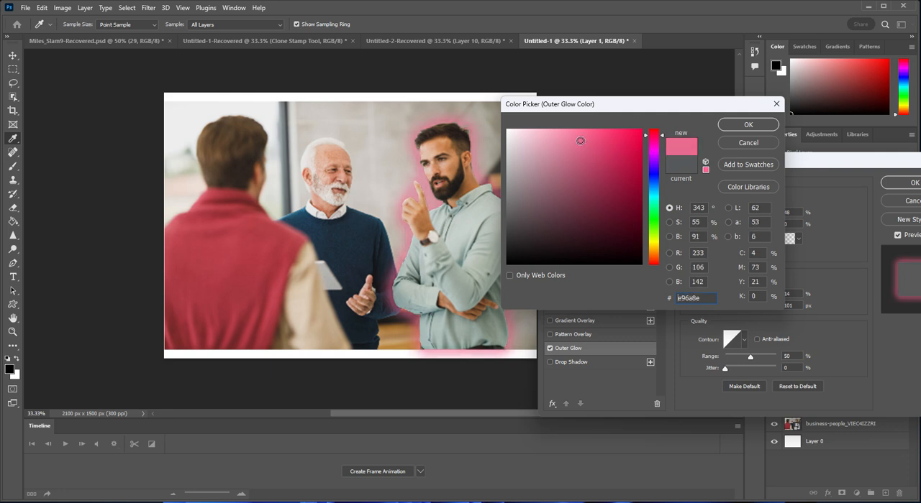
click(659, 218)
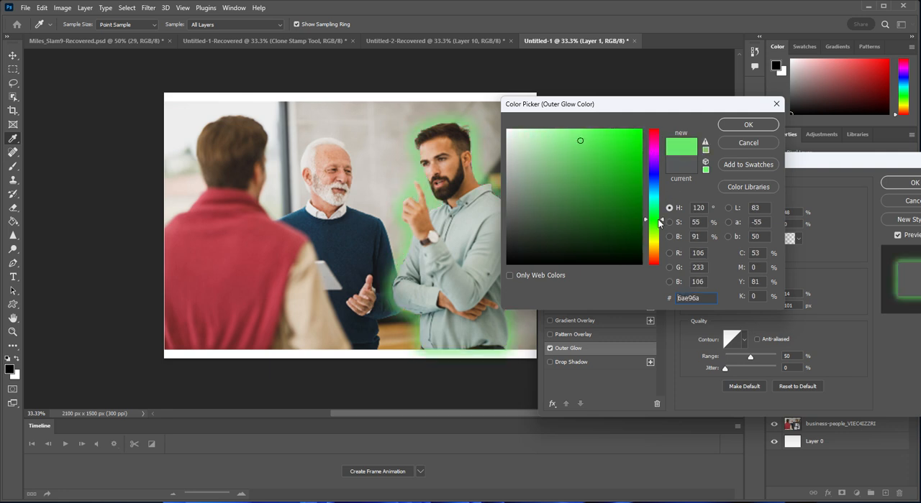
click(738, 124)
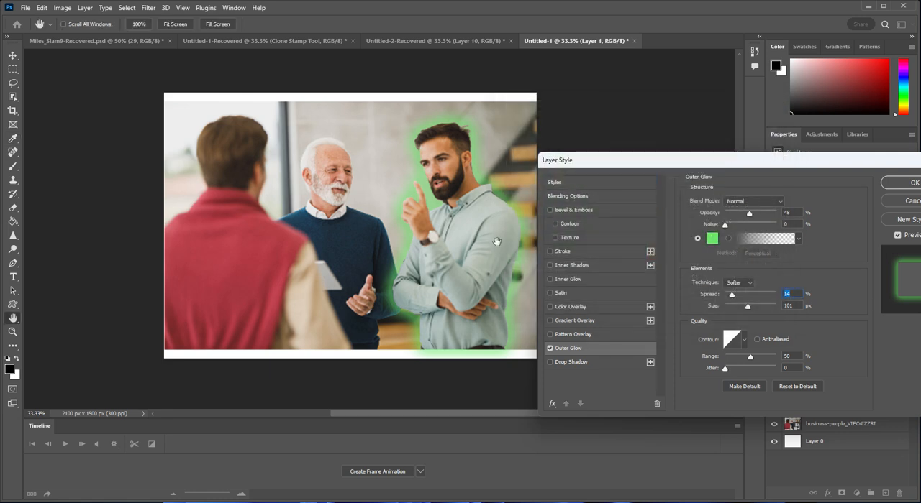
click(763, 200)
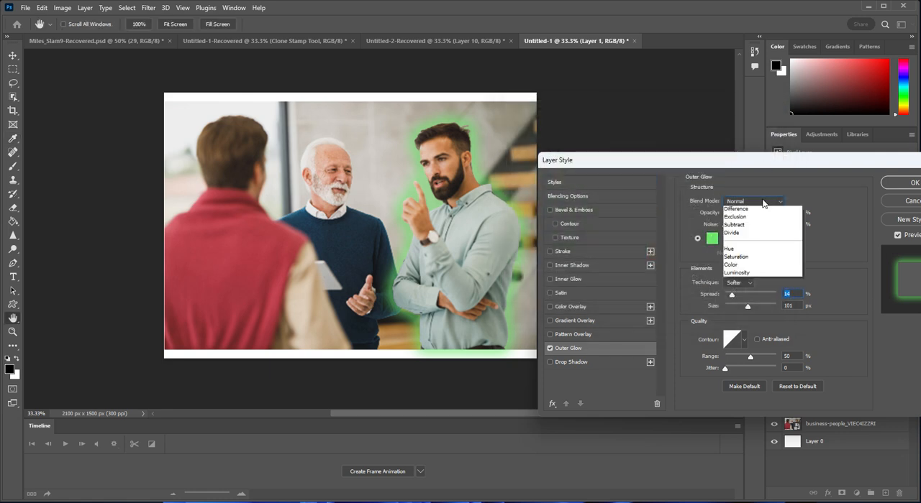
click(820, 258)
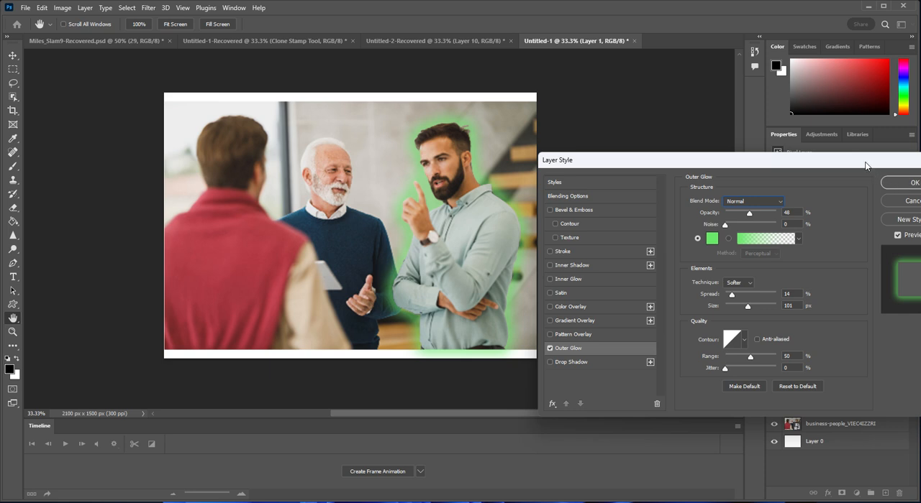
drag(865, 166, 825, 165)
click(879, 182)
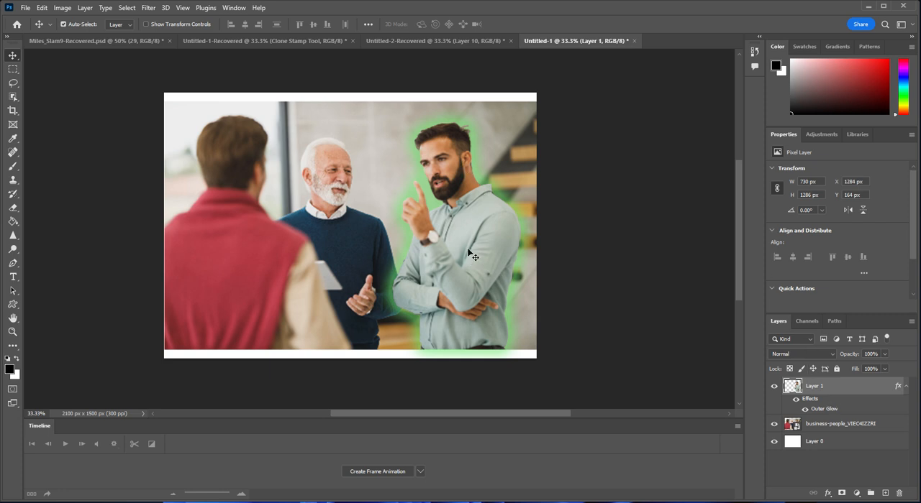
- Undo the outer glow and the layer copy to get back to the photo with the bearded man selected
key(ctrl+z)
key(ctrl+z)
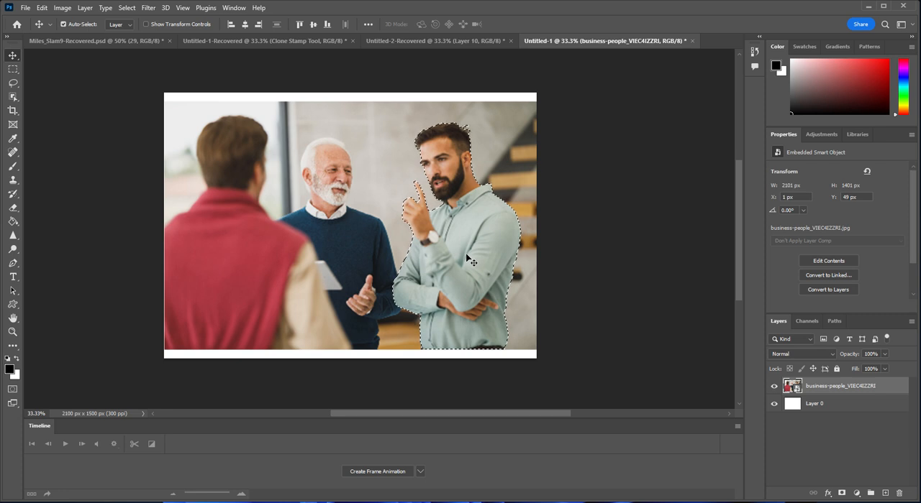
- Try moving the selected man on the smart object layer with the Move tool and the Object Selection tool
drag(466, 259, 460, 259)
key(z)
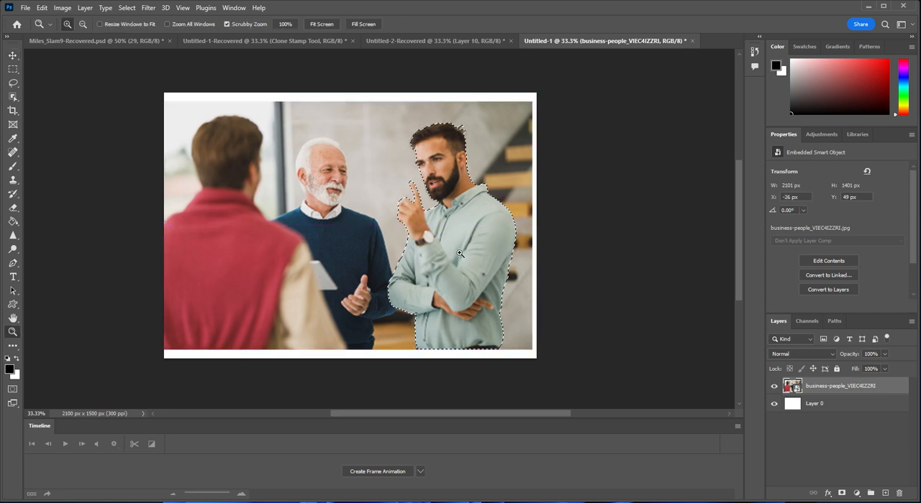
key(ctrl+z)
click(13, 96)
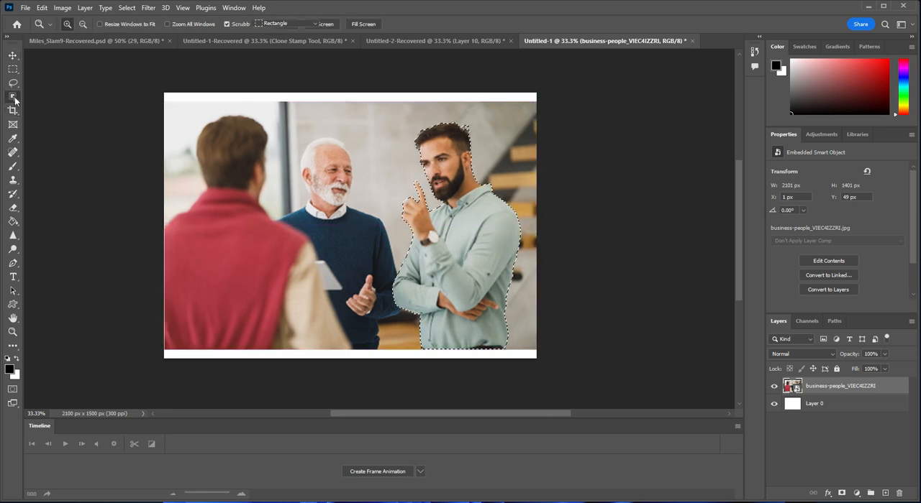
click(464, 226)
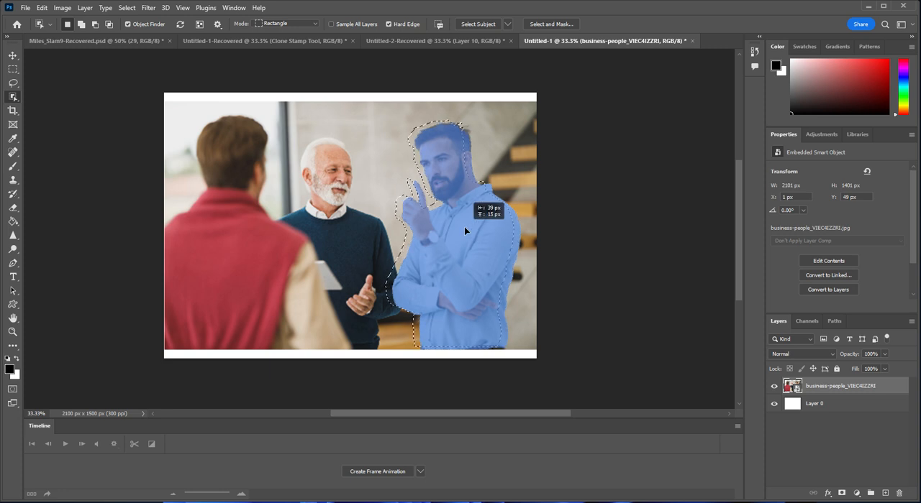
- Switch to the Move tool and rasterize the business-people photo layer
click(13, 55)
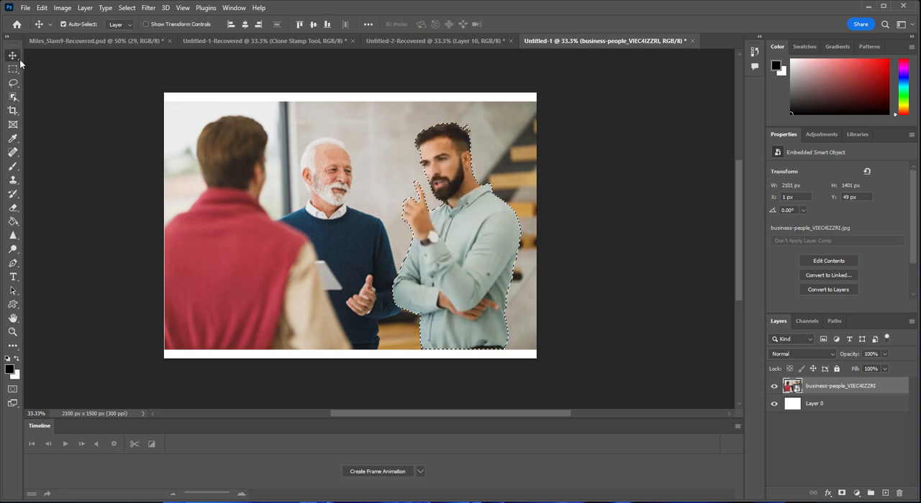
right_click(838, 395)
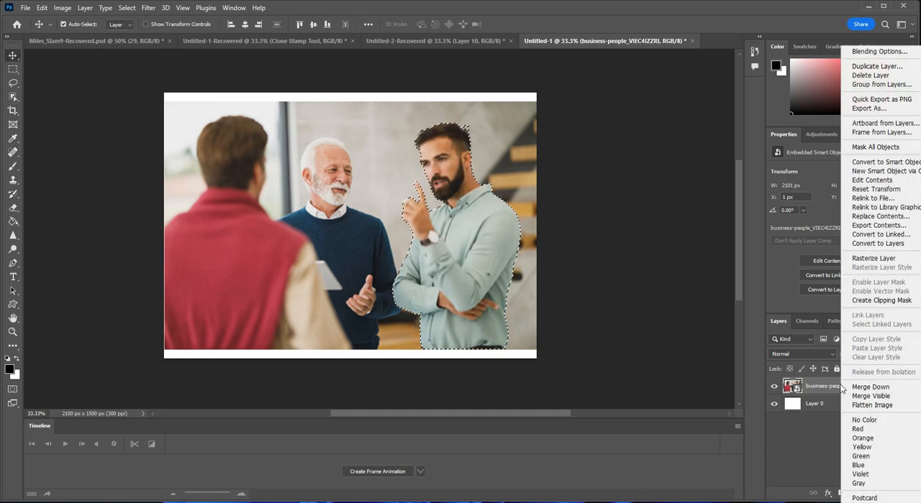
click(882, 258)
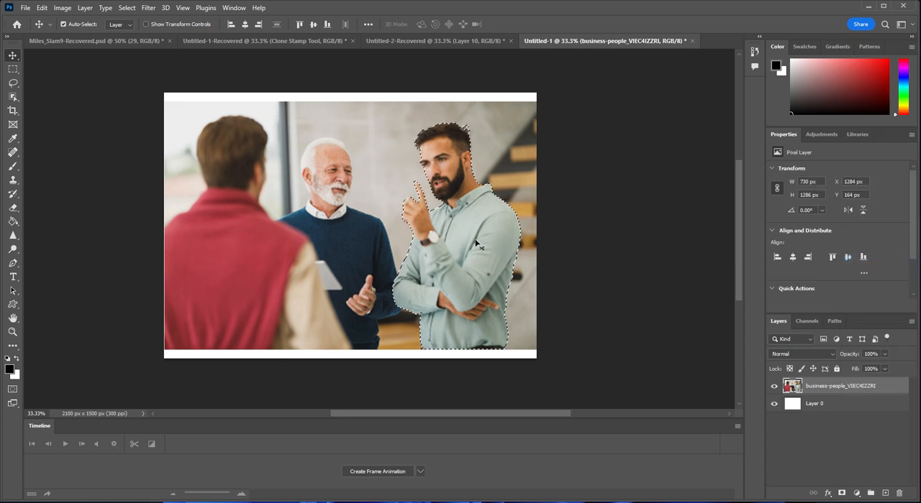
- Place the selected bearded man in the Untitled-2-Recovered document with the Move tool and return to the Untitled-1 photo
drag(466, 238, 430, 42)
drag(455, 150, 485, 239)
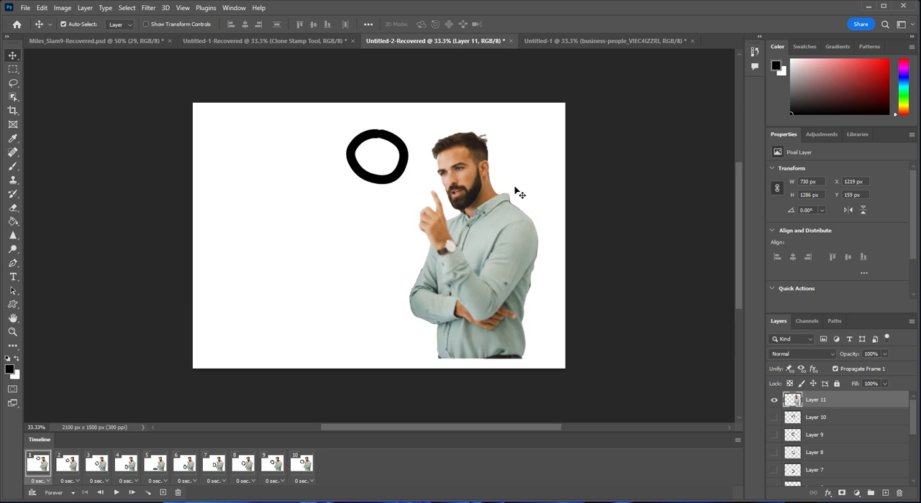
click(562, 38)
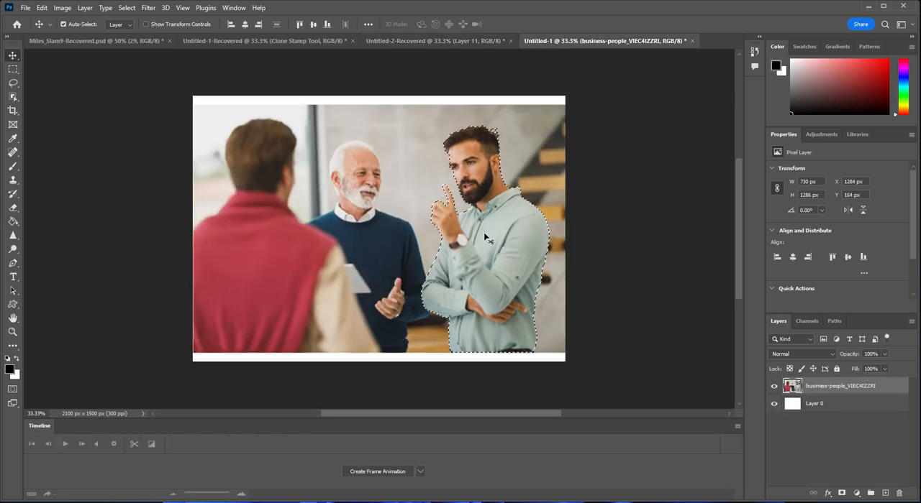